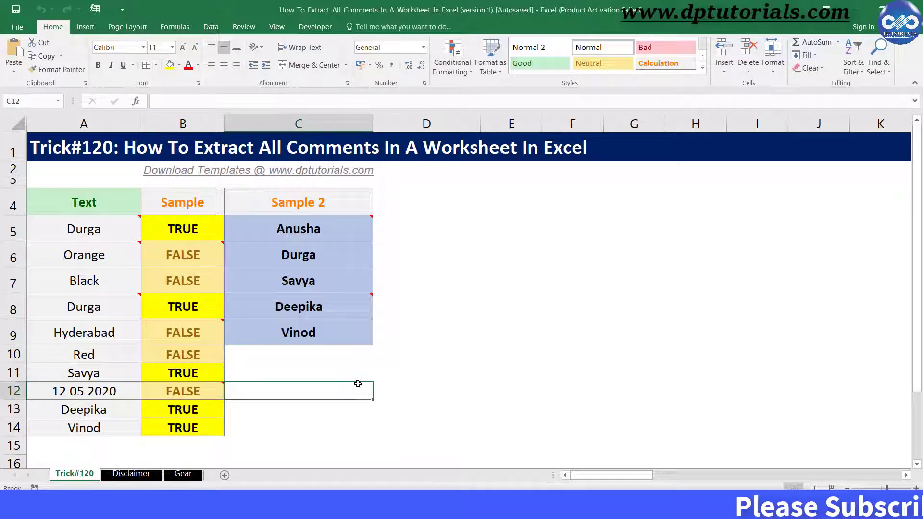
Step: Preview the comments on the Deepika and Durga entries in the sample lists
left_click(354, 321)
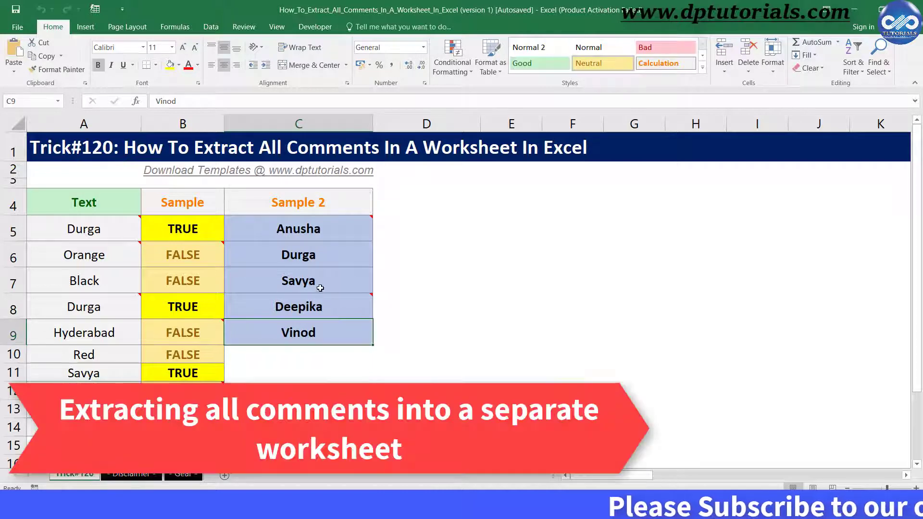
left_click(370, 301)
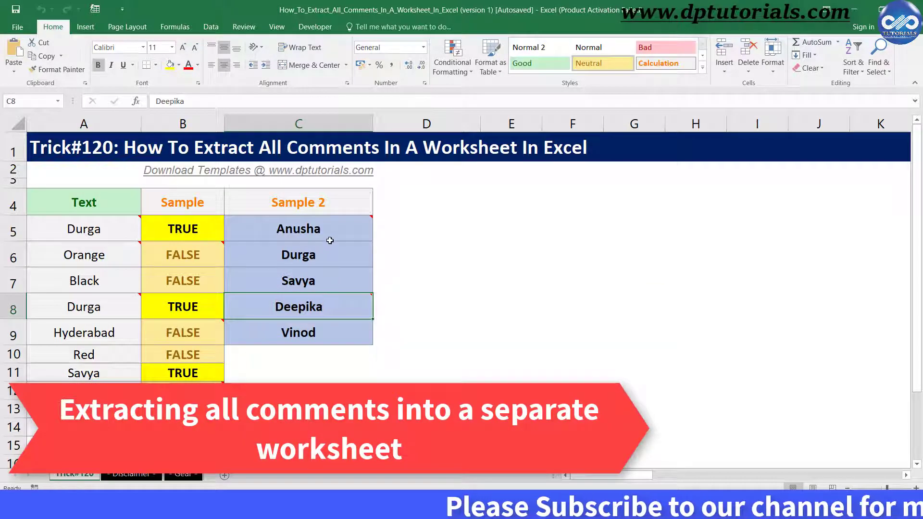
left_click(186, 255)
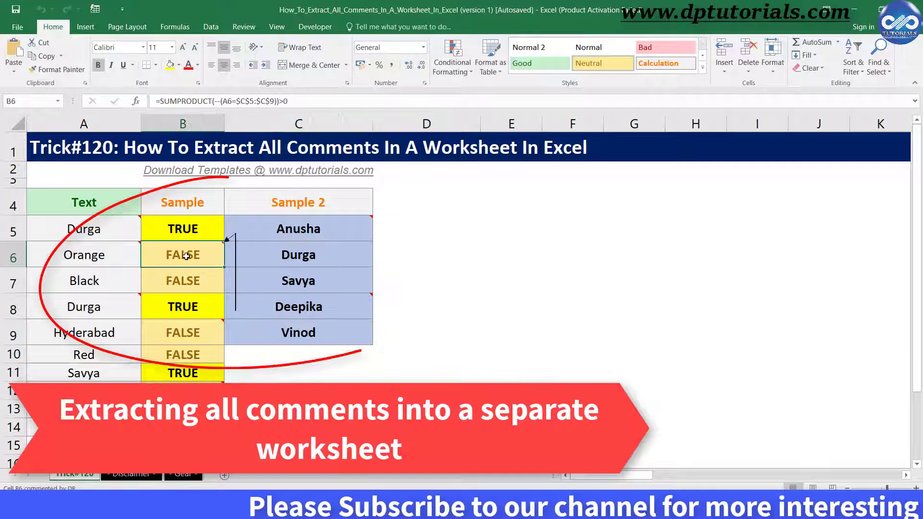
left_click(120, 229)
mouse_move(84, 228)
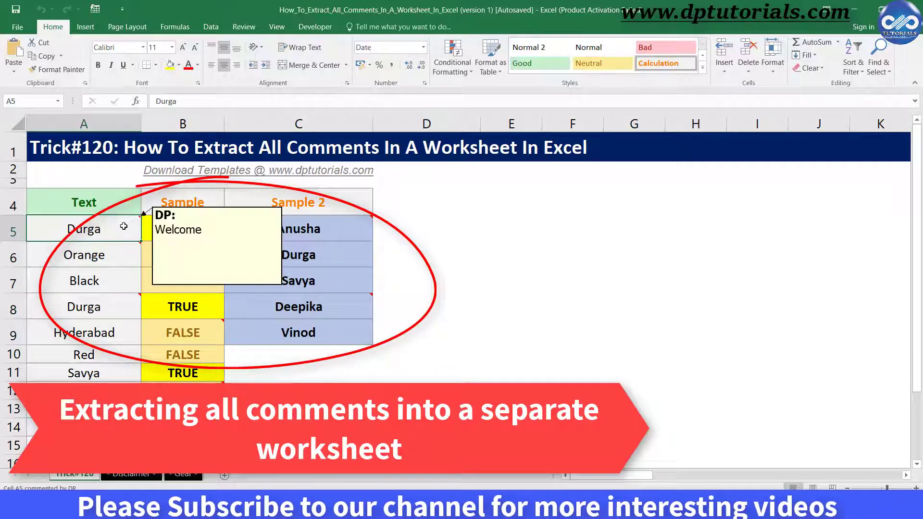
left_click(112, 255)
Step: Show all comments on the sheet from the Review tab, then hide them again
left_click(286, 28)
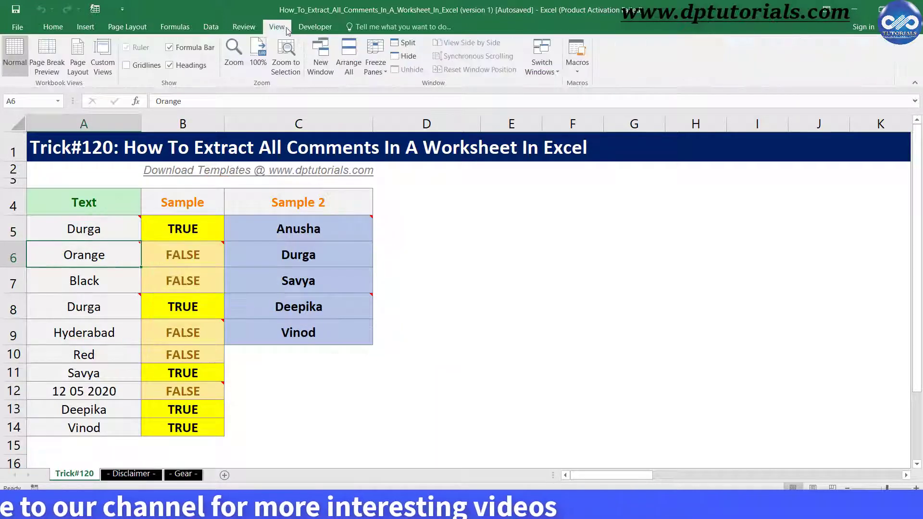
left_click(246, 27)
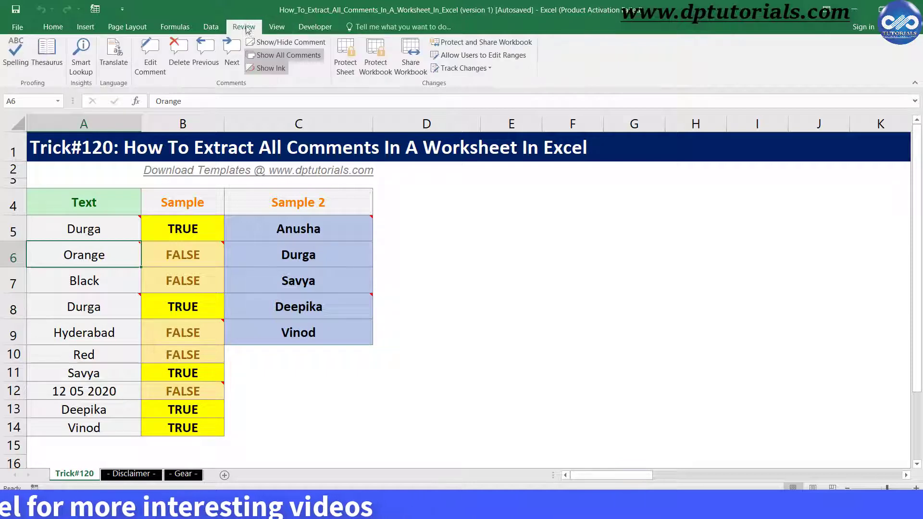
left_click(262, 58)
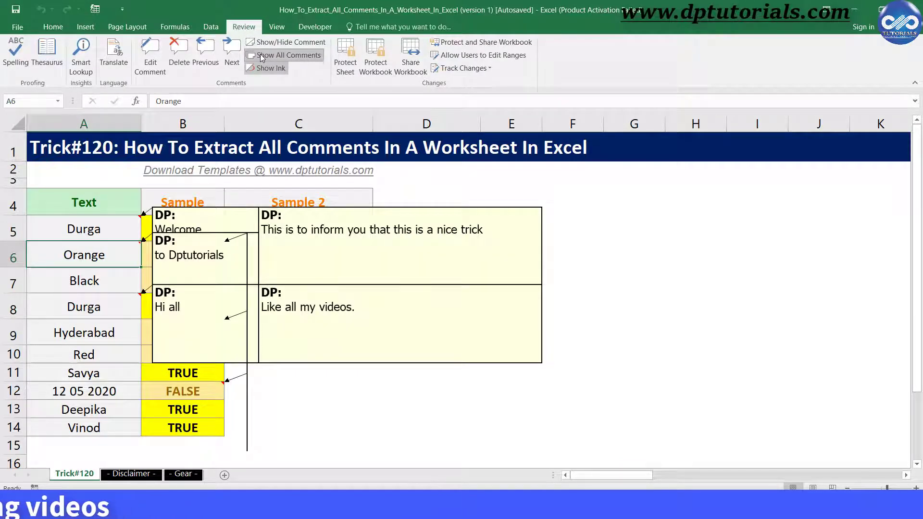
scroll(214, 278, "down", 1)
scroll(214, 277, "down", 1)
scroll(214, 277, "up", 1)
scroll(215, 277, "up", 1)
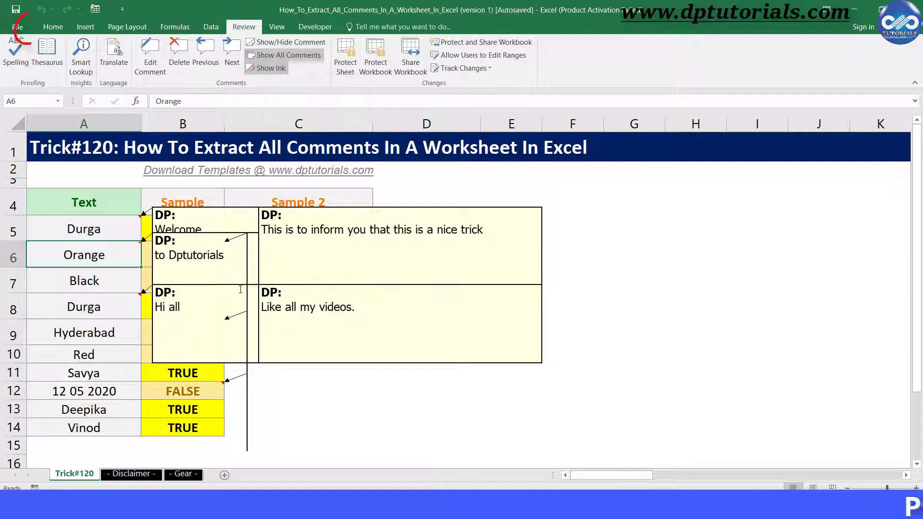
left_click(287, 59)
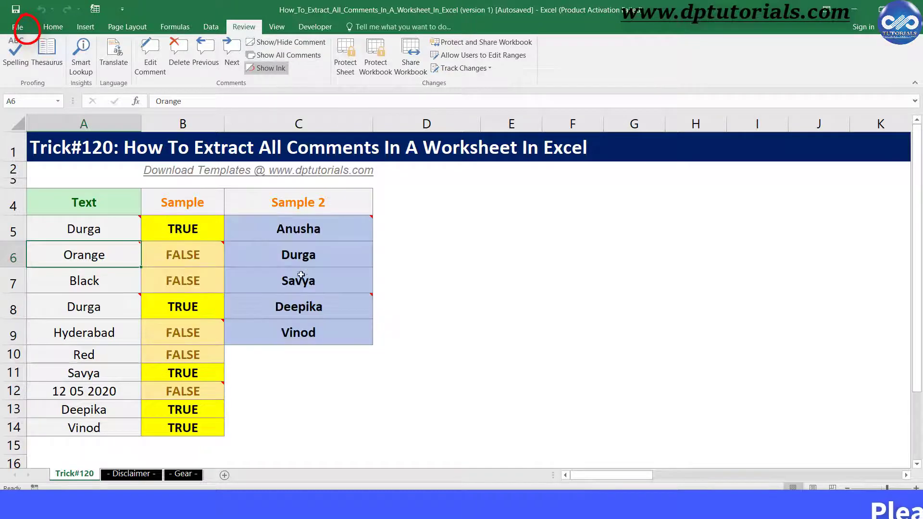
Step: Open the Trick#120 sheet's VBA code through its tab's View Code option
left_click(319, 305)
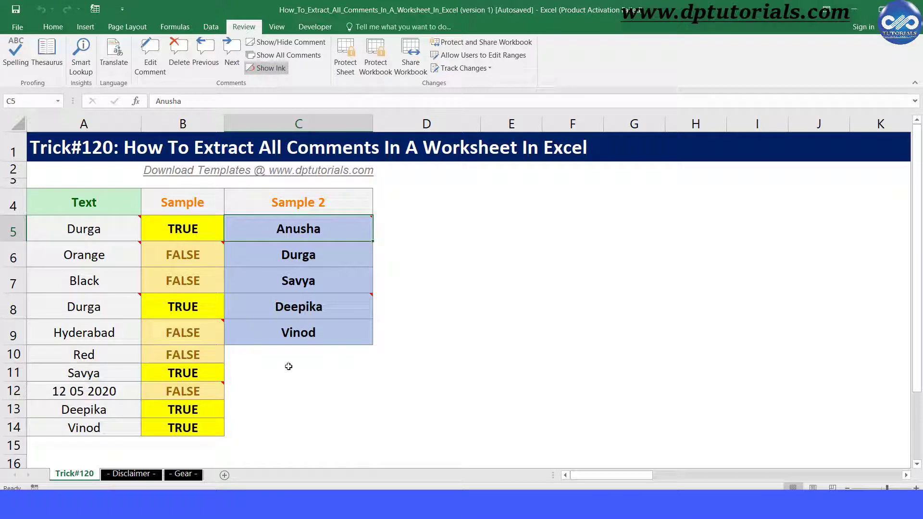
left_click(324, 370)
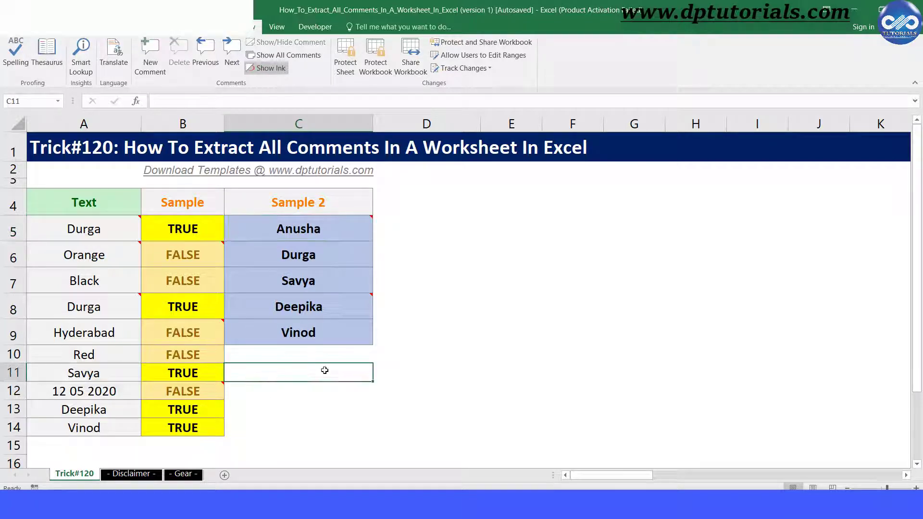
left_click(200, 337)
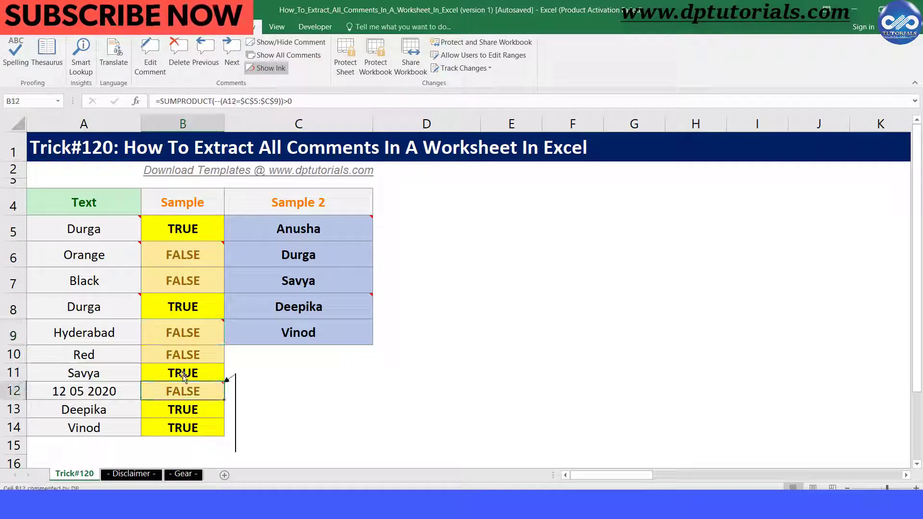
scroll(283, 396, "down", 1)
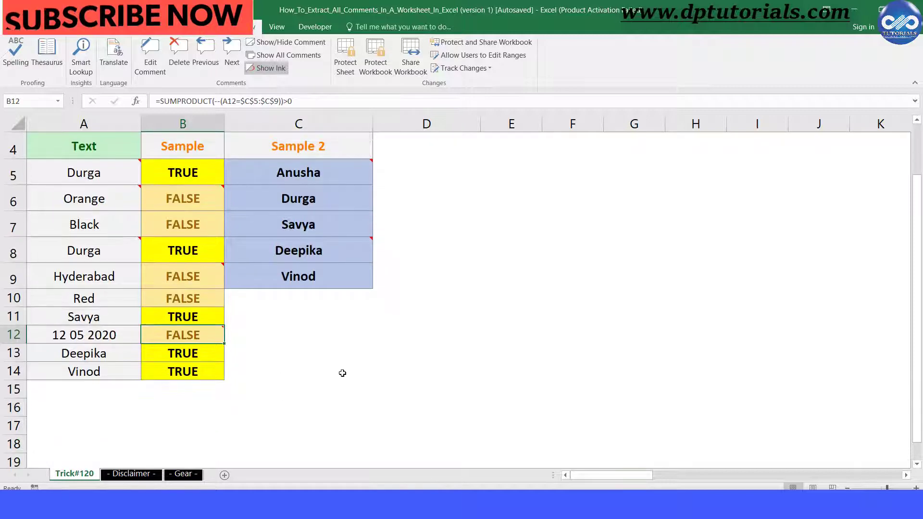
scroll(341, 371, "up", 1)
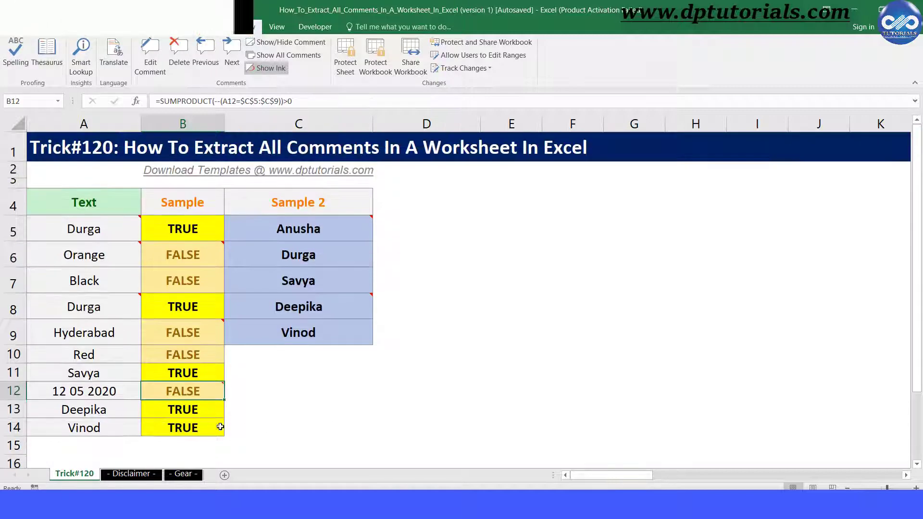
right_click(93, 480)
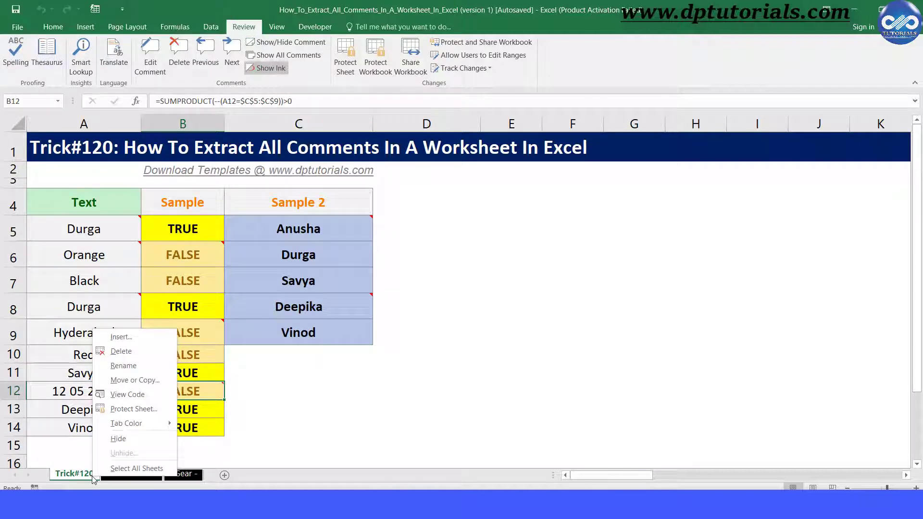
left_click(161, 393)
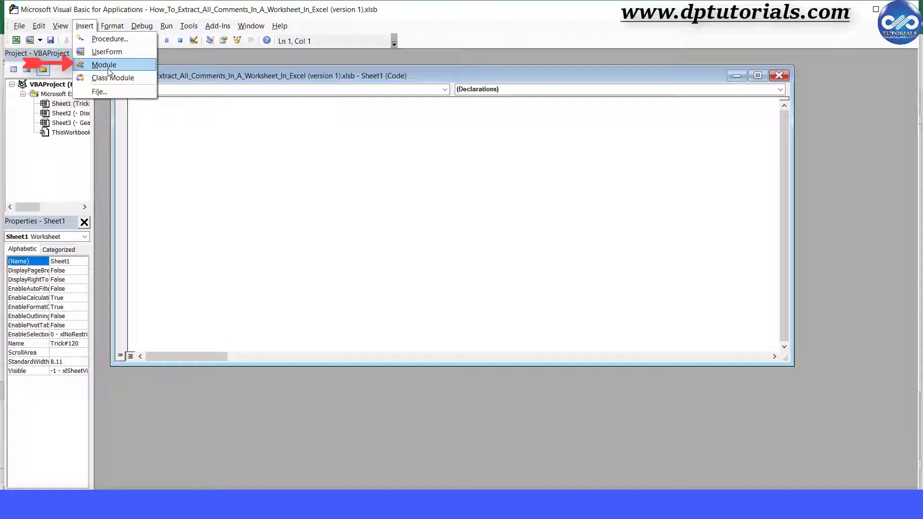
Step: Insert Module1 and paste in the ExtractComments code copied from Notepad
left_click(107, 69)
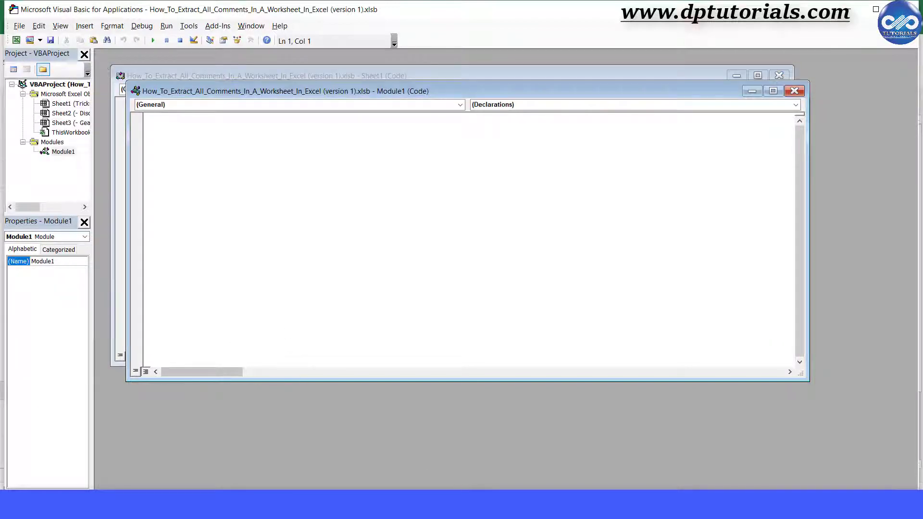
left_click(554, 470)
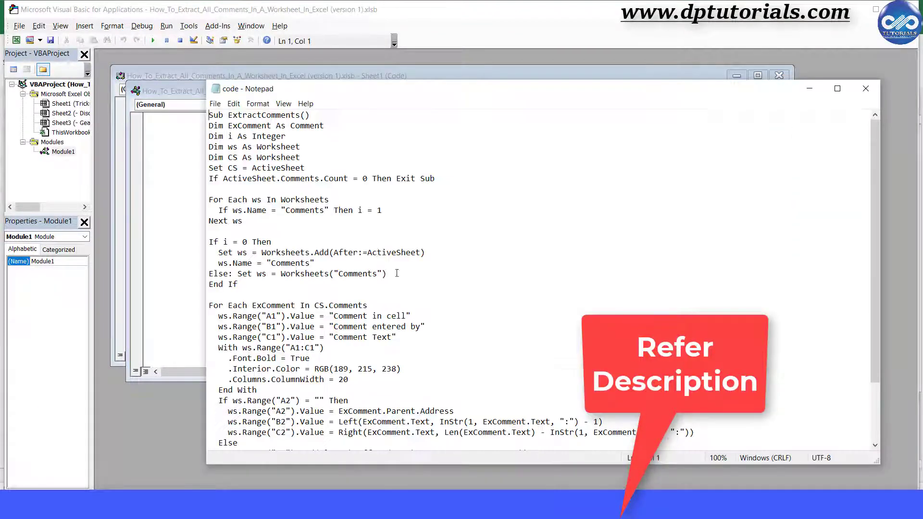
key("ctrl+a")
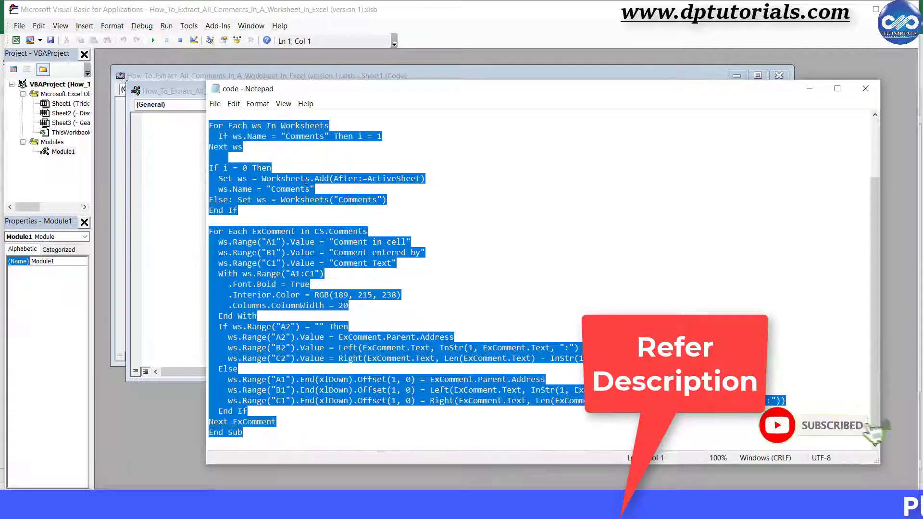
right_click(298, 179)
left_click(324, 215)
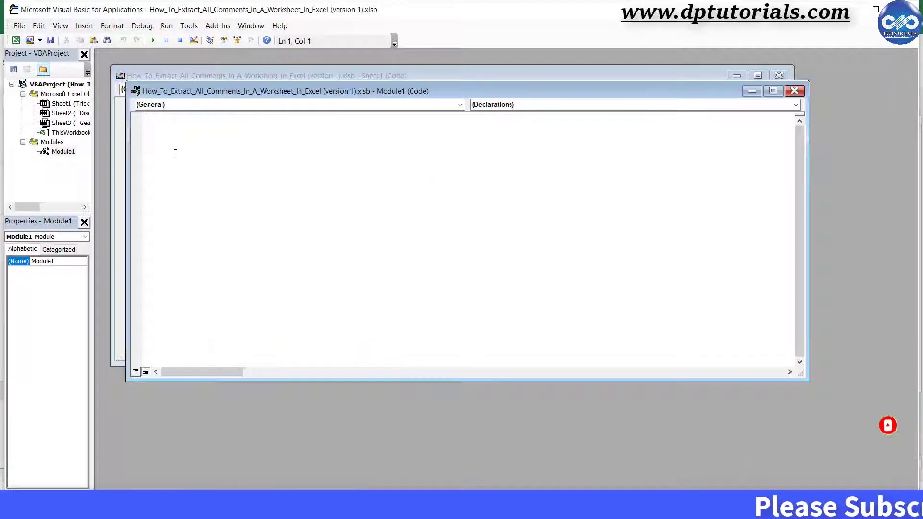
left_click(178, 139)
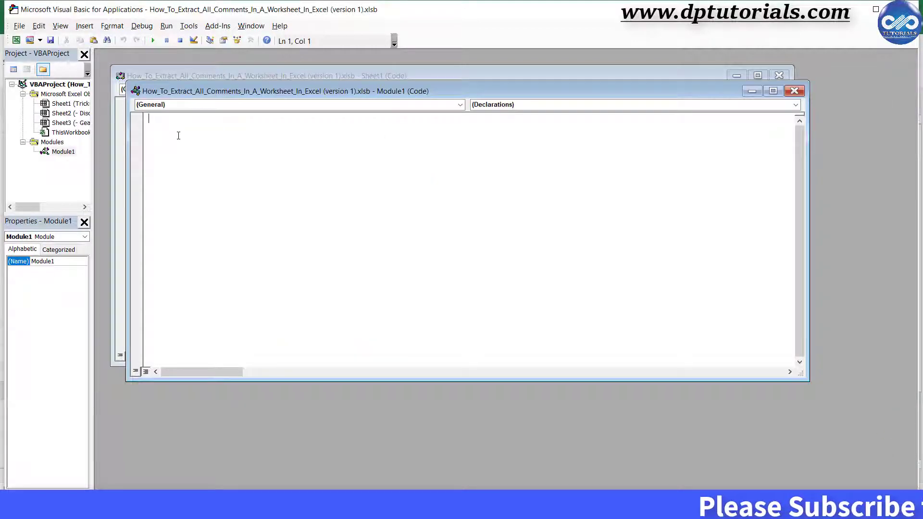
right_click(178, 136)
left_click(207, 170)
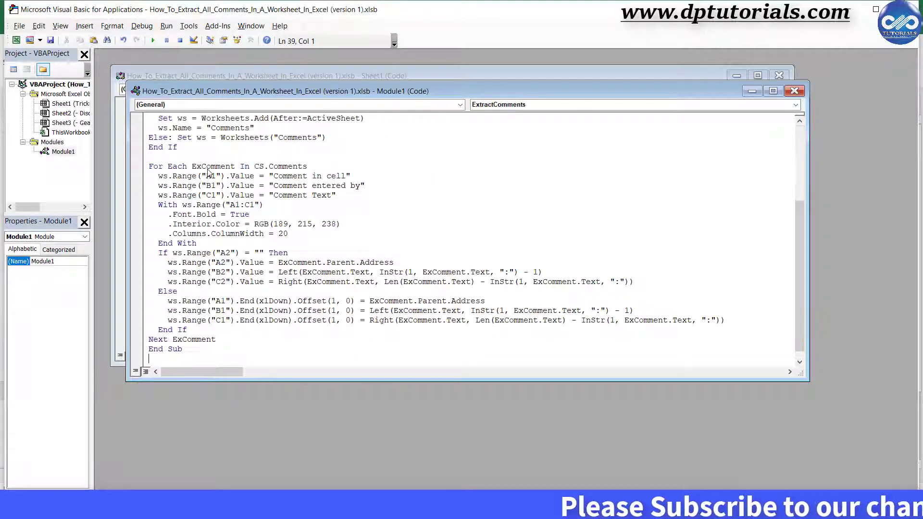
scroll(210, 173, "up", 2)
scroll(209, 174, "up", 1)
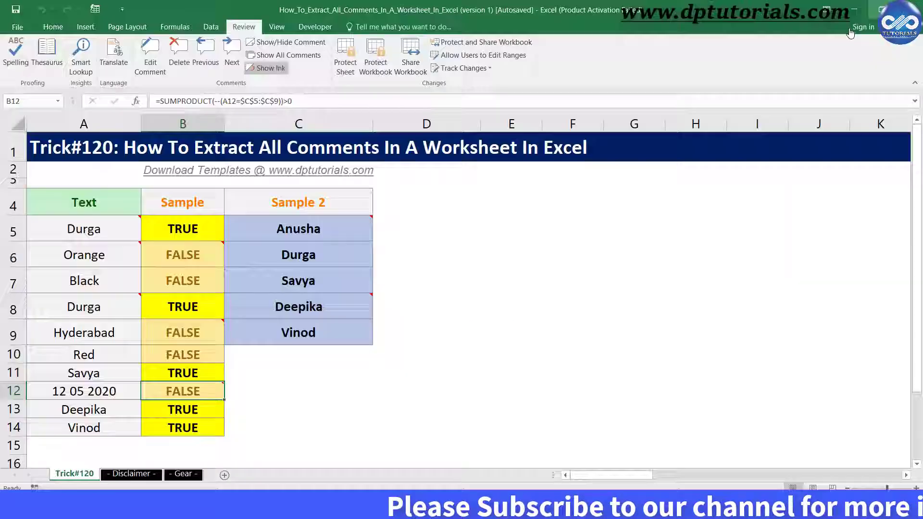
Step: Run the ExtractComments macro from the View tab's Macros list
left_click(472, 285)
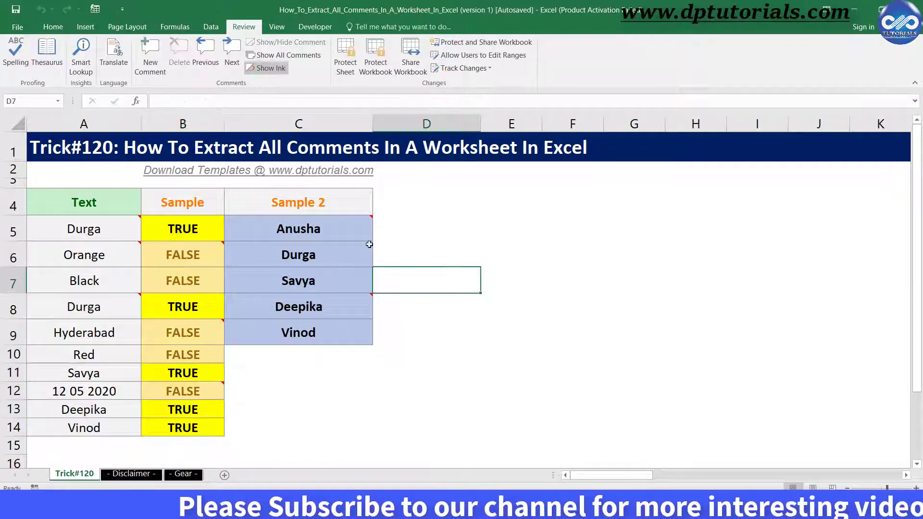
left_click(280, 28)
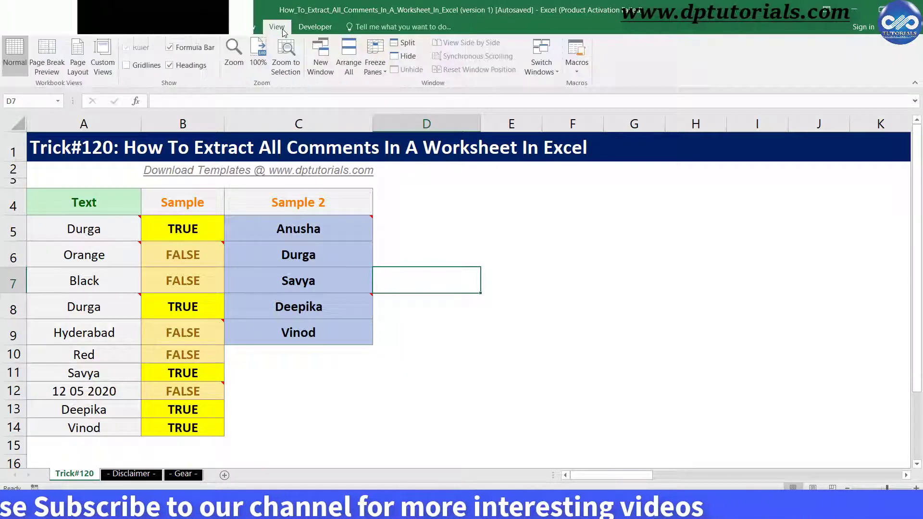
left_click(576, 56)
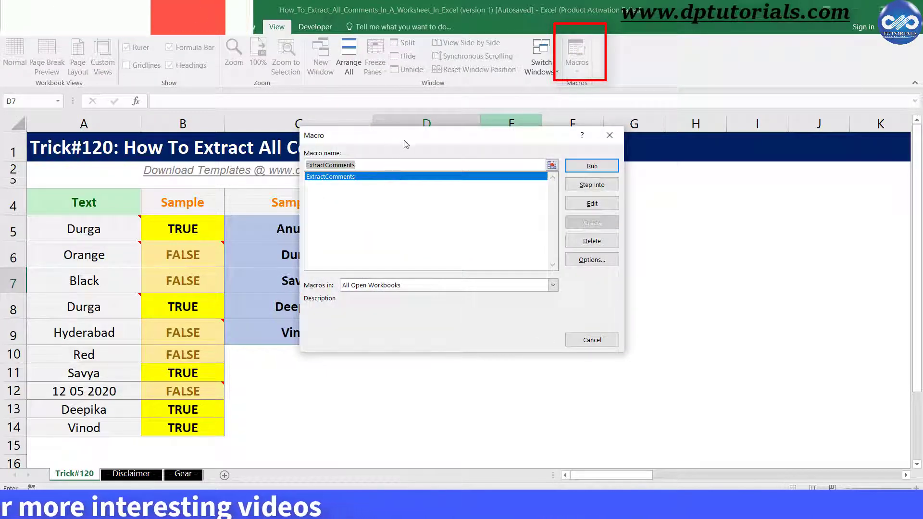
left_click_drag(404, 143, 515, 155)
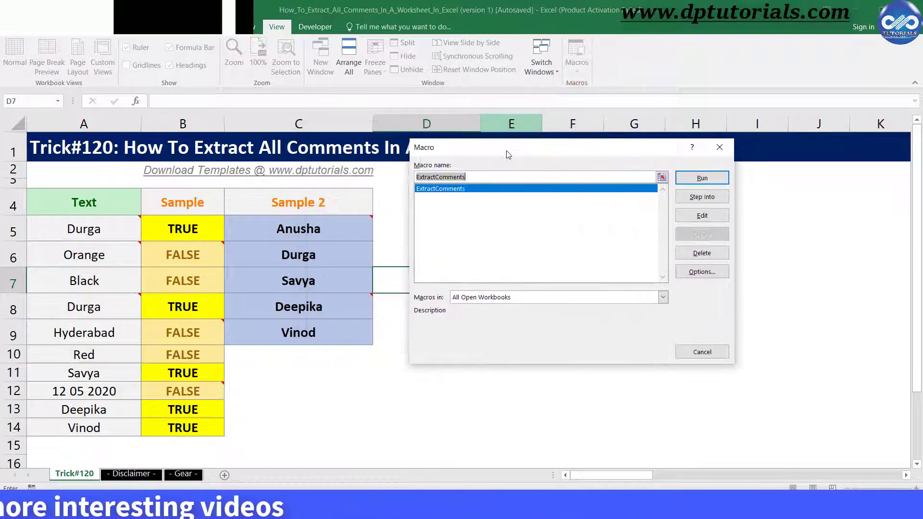
left_click(700, 179)
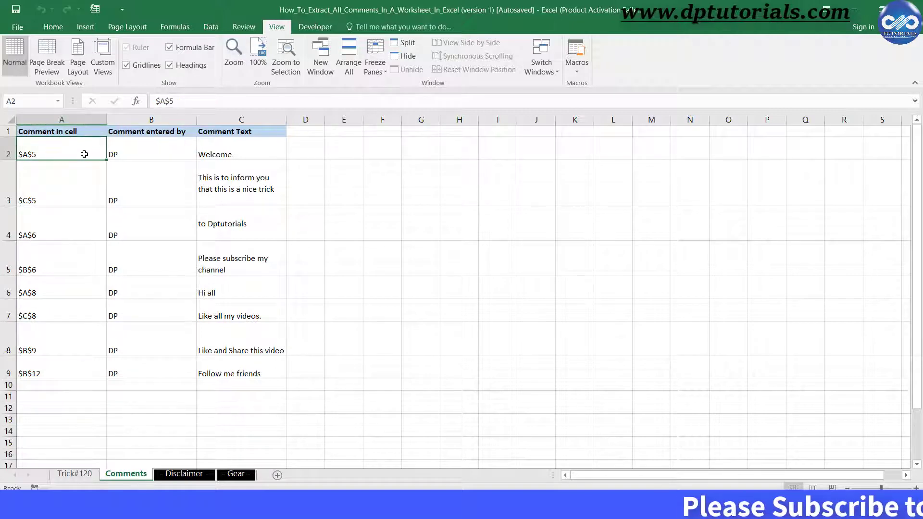
Step: Review the extracted cell addresses, authors and comment texts in columns A–C, then select the whole sheet
left_click_drag(81, 174, 69, 359)
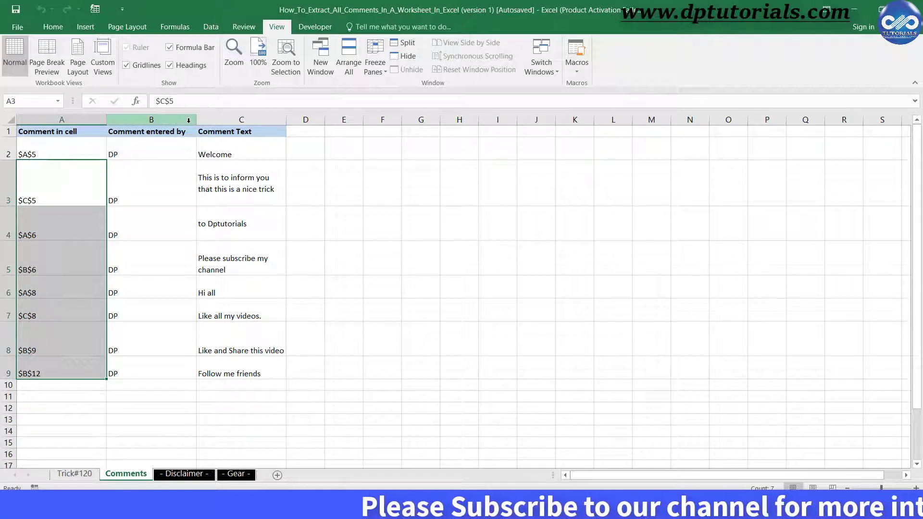
left_click_drag(169, 149, 163, 379)
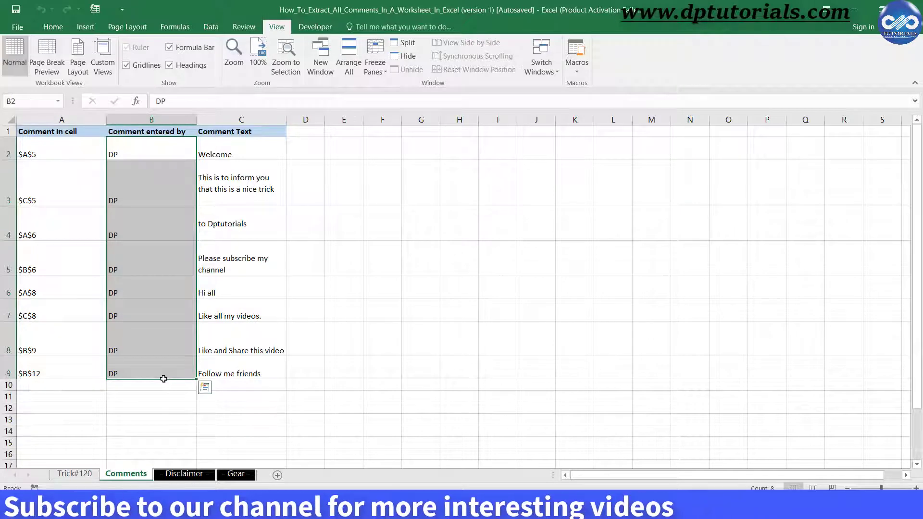
left_click(256, 149)
left_click_drag(257, 149, 239, 364)
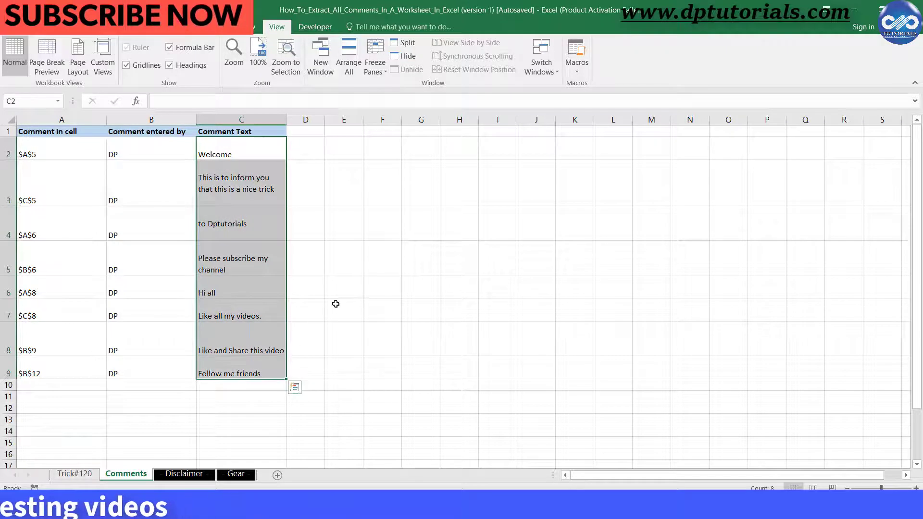
left_click(336, 305)
left_click(10, 120)
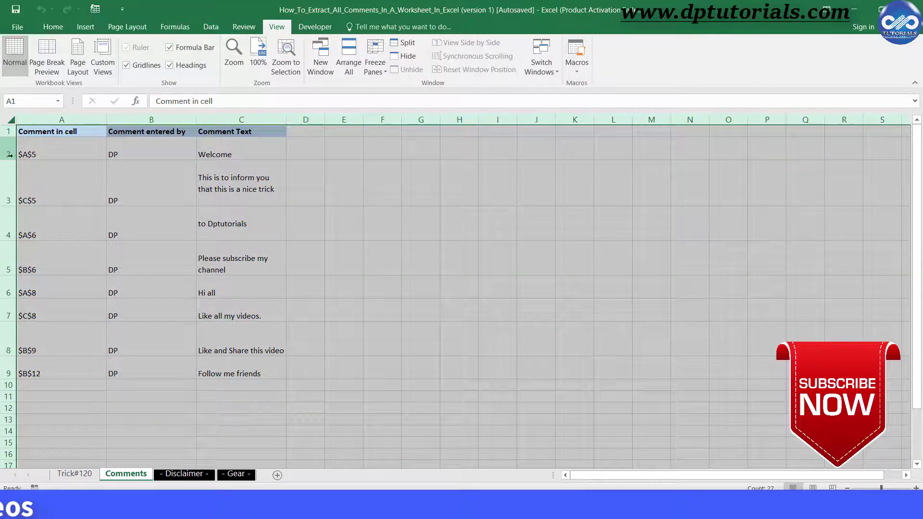
Step: Middle-align the whole sheet, try horizontal centring, then revert to left alignment
left_click(52, 27)
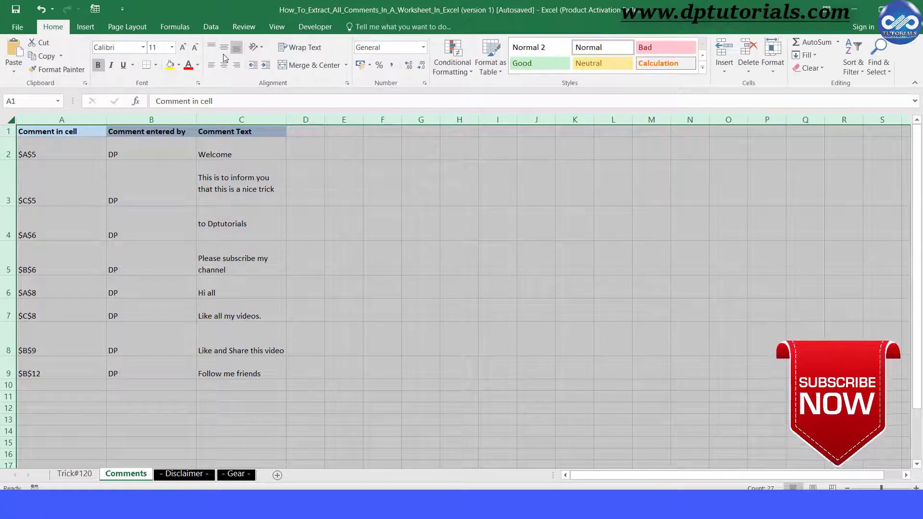
left_click(224, 47)
left_click(224, 66)
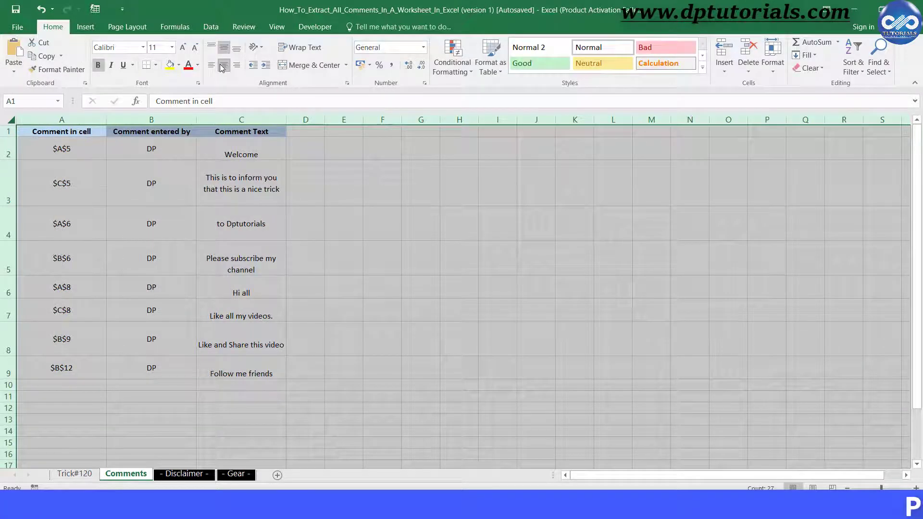
left_click(212, 65)
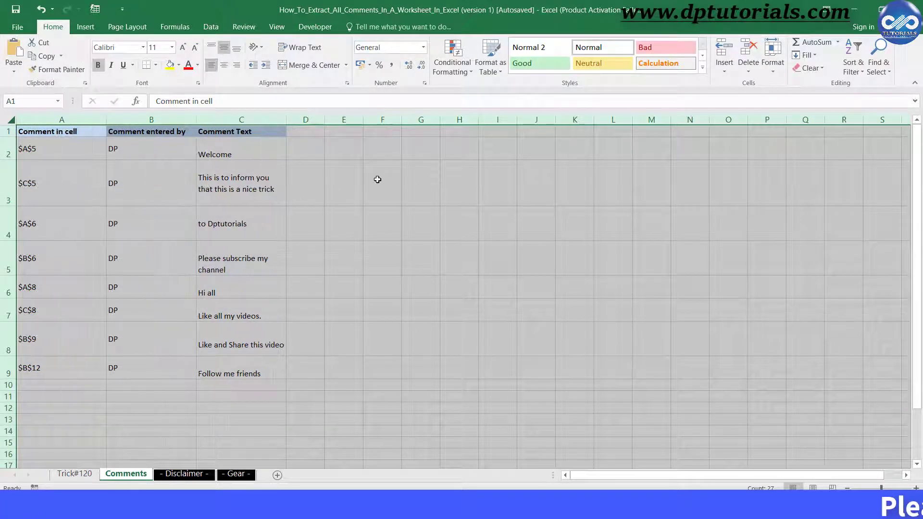
left_click(385, 199)
scroll(208, 322, "down", 1)
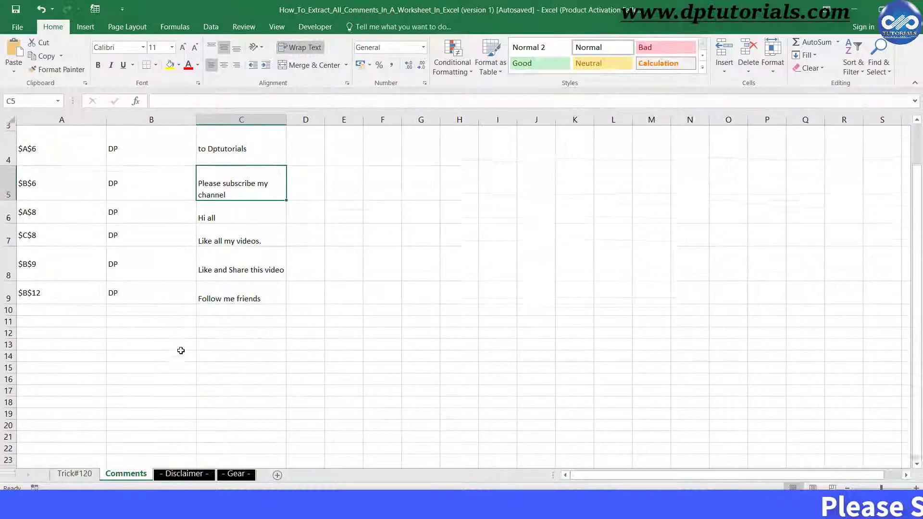